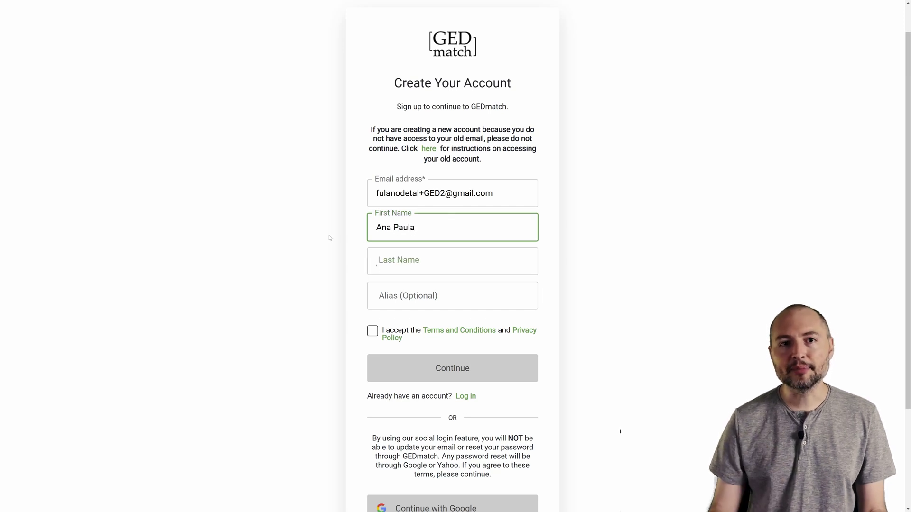
- Enter the last name in the signup form, correcting its mistyped final letter
key("Tab")
type("da Si")
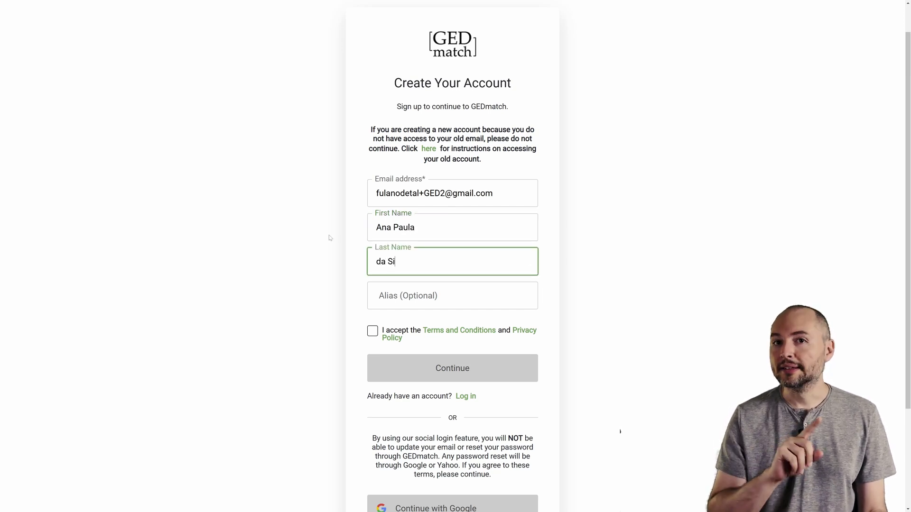
type("lva Saurp")
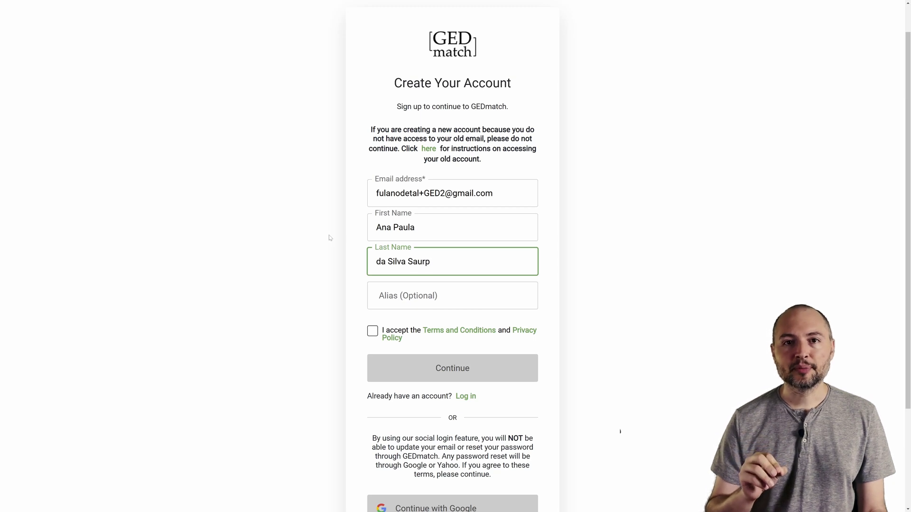
key("BackSpace")
type("o")
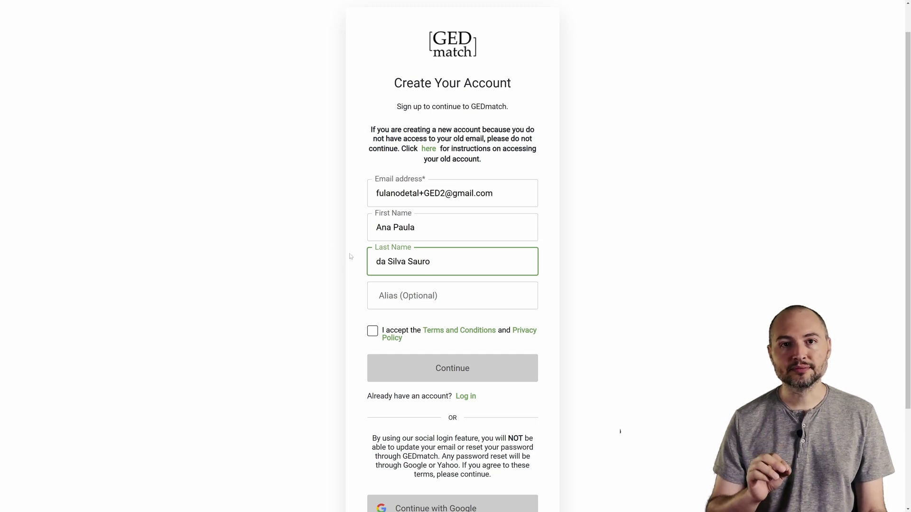
left_click(584, 249)
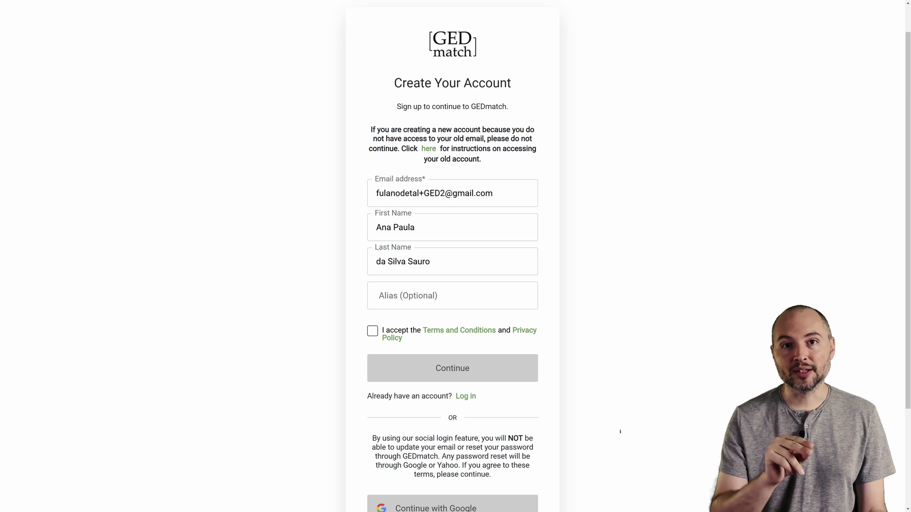
- Overwrite the First Name and Last Name fields with a different name
key("Tab")
key("Right")
key("Tab")
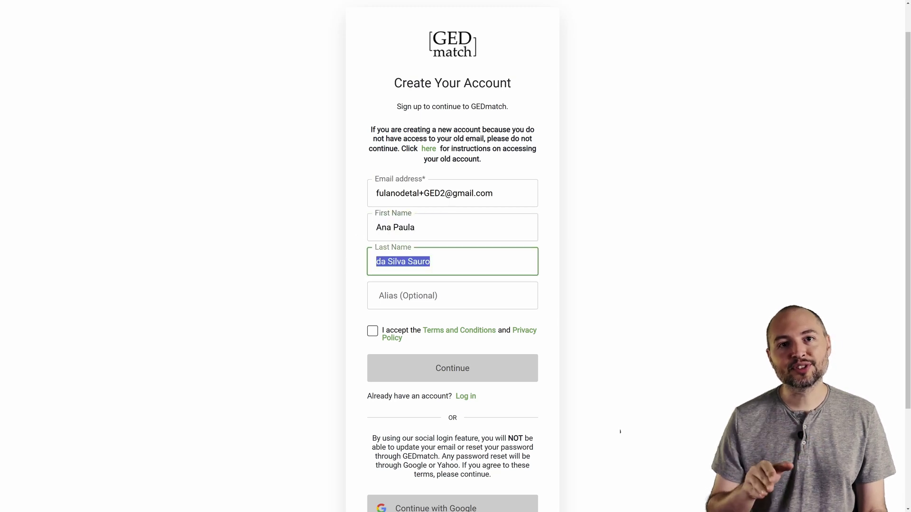
key("Right")
key("shift+Tab")
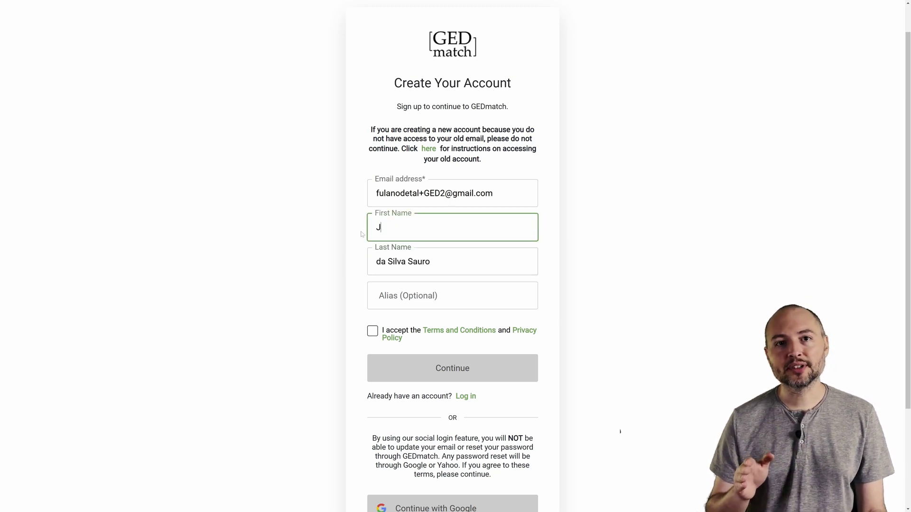
key("Tab")
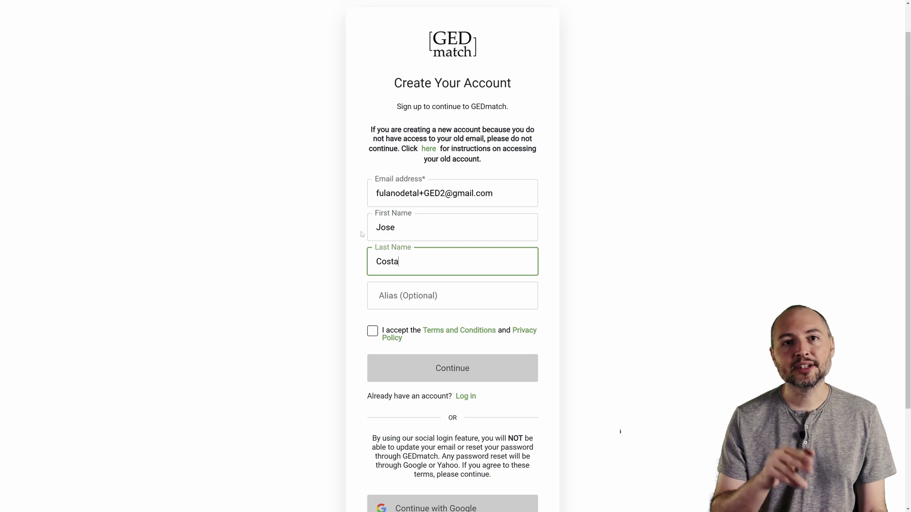
left_click(554, 263)
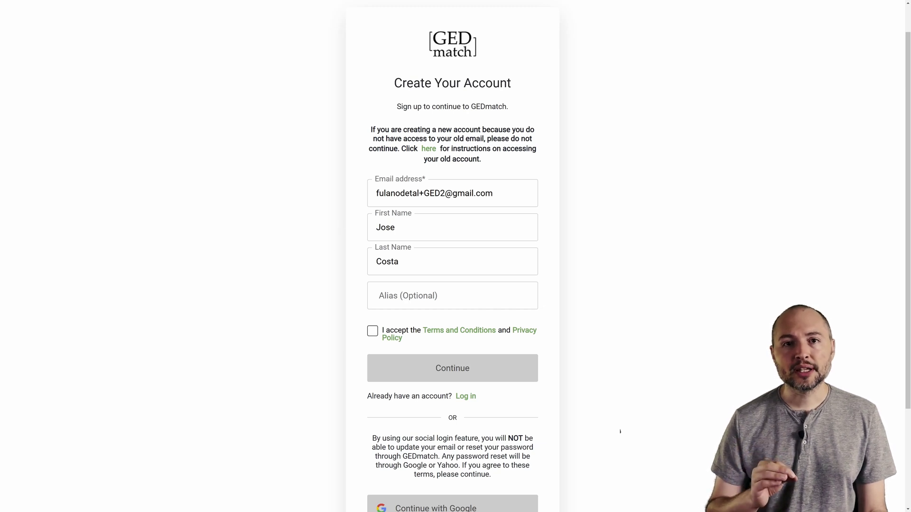
left_click(452, 296)
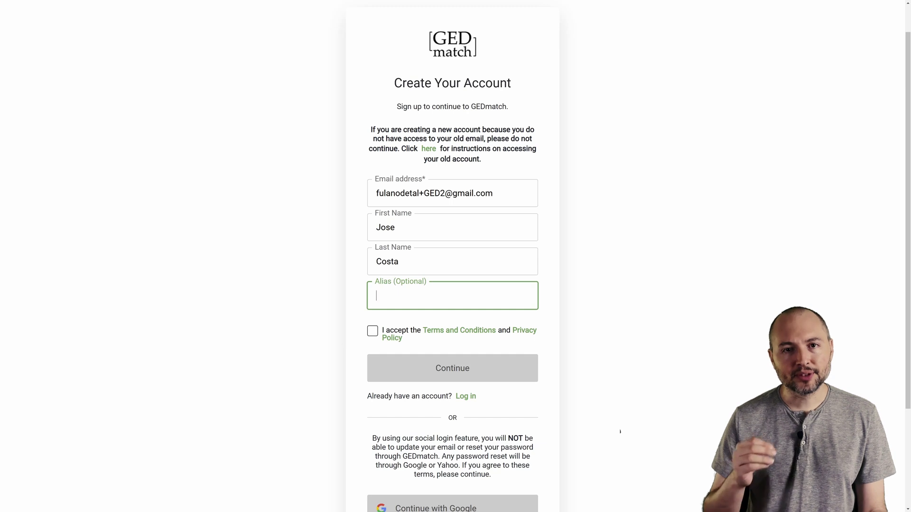
- Leave the alias blank, accept the Terms and Conditions and Privacy Policy, and continue
left_click(557, 295)
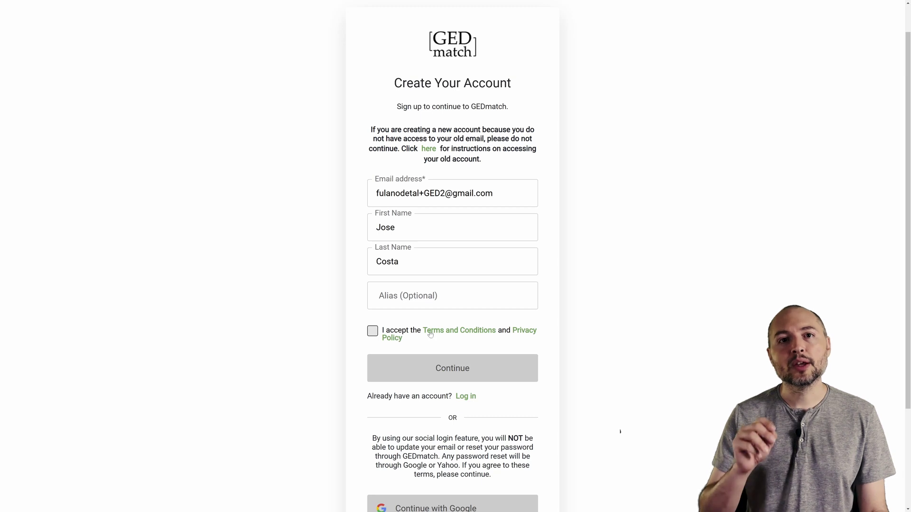
left_click(372, 331)
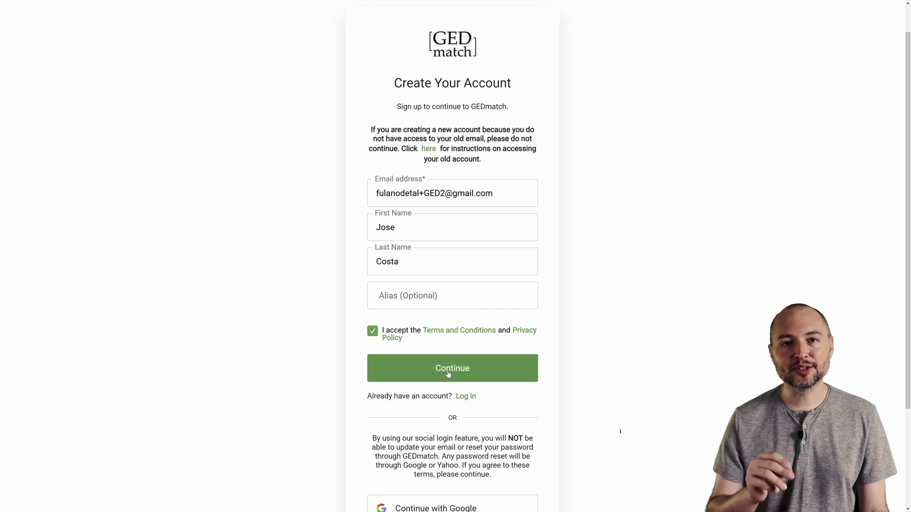
left_click(485, 371)
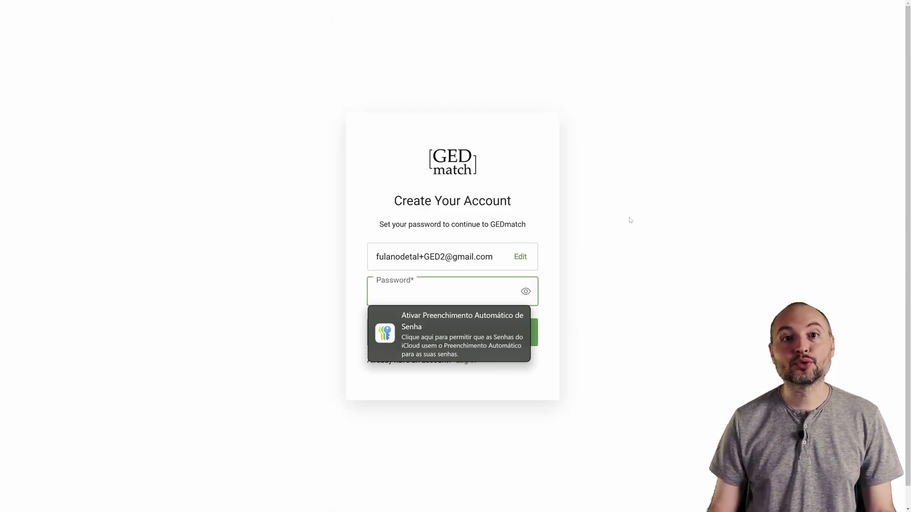
- Enter a password meeting every requirement, reveal it to verify, and submit it
left_click(630, 221)
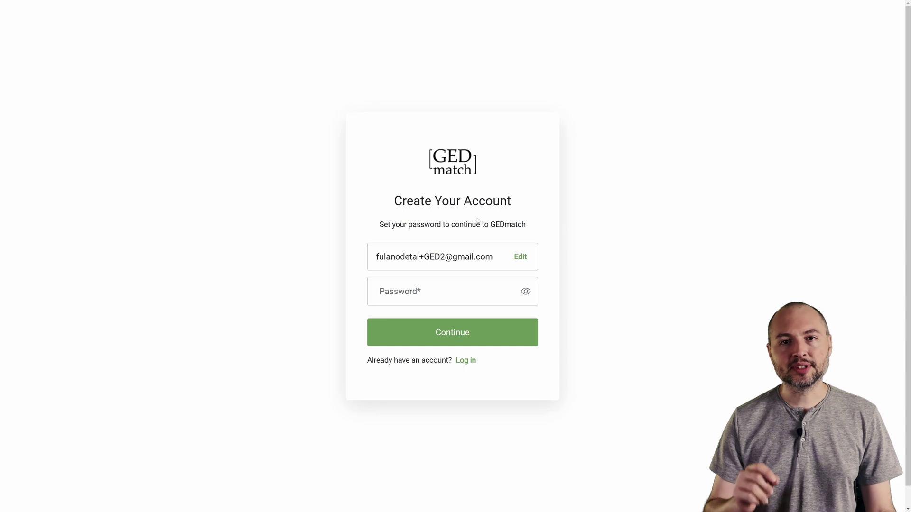
left_click(444, 292)
type("P")
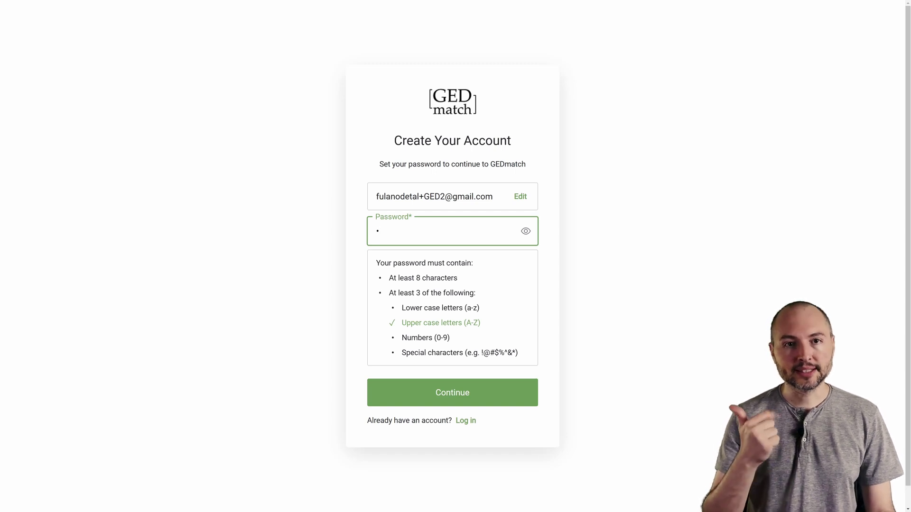
type("a")
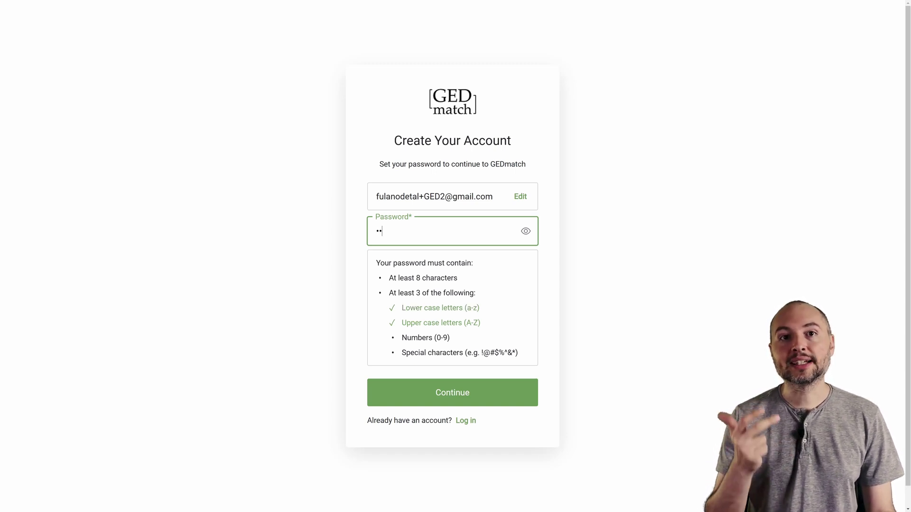
type("1")
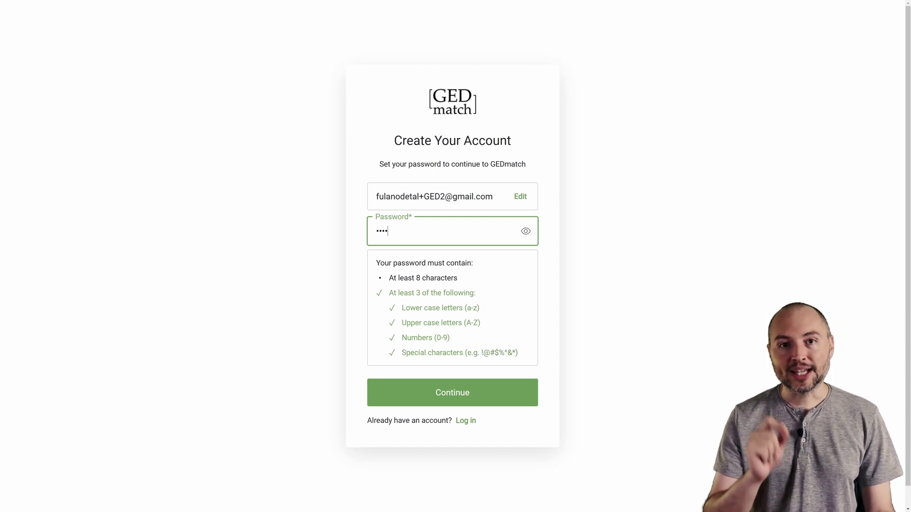
type("••••")
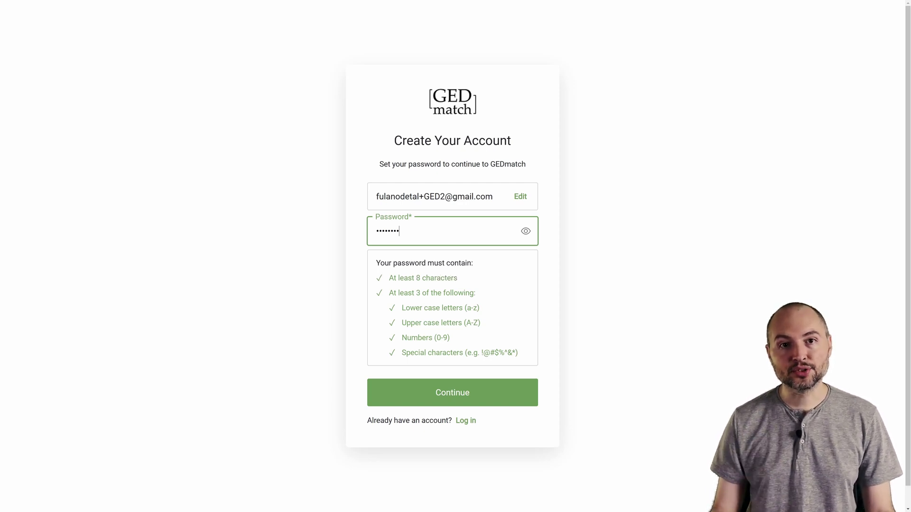
left_click(530, 239)
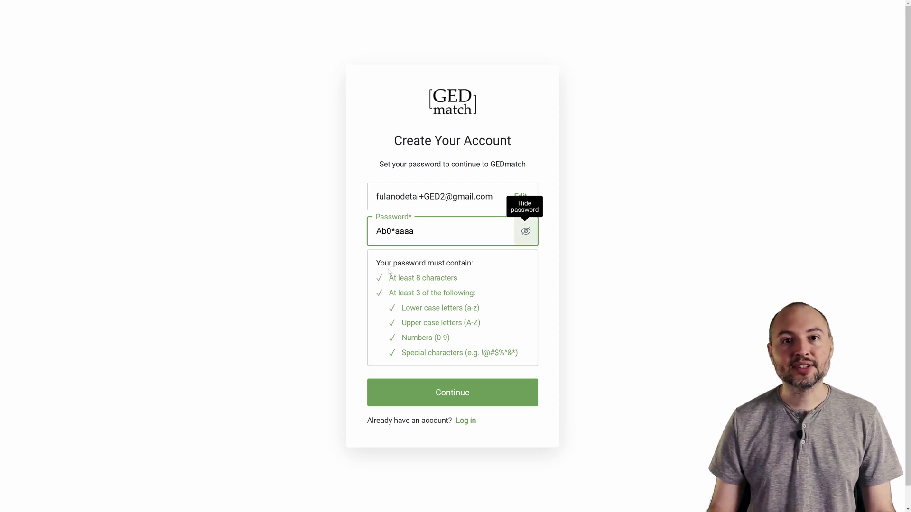
left_click_drag(374, 261, 474, 353)
left_click(474, 353)
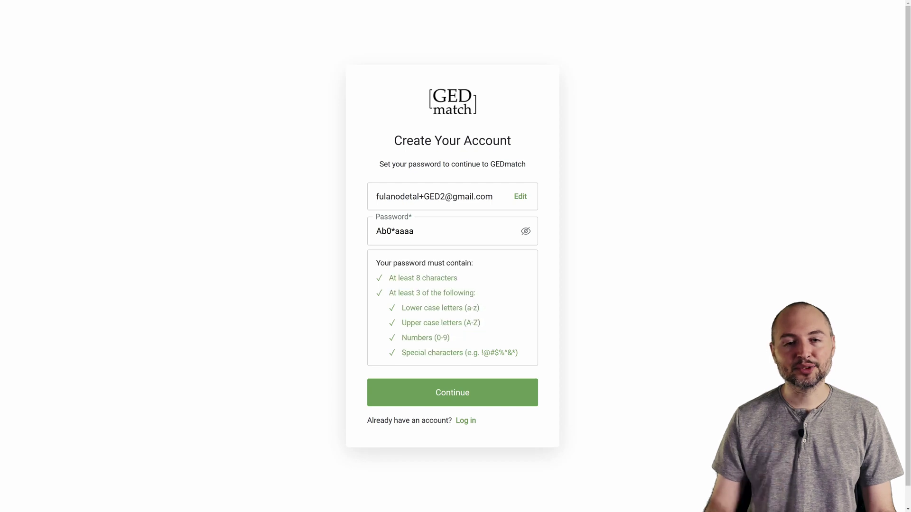
left_click(446, 400)
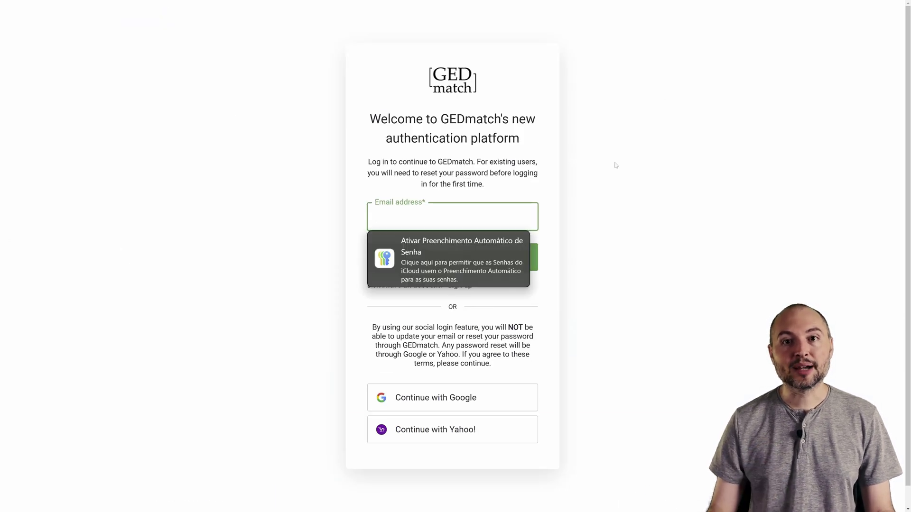
- Log in with the new account's e-mail address and then its password
left_click(616, 165)
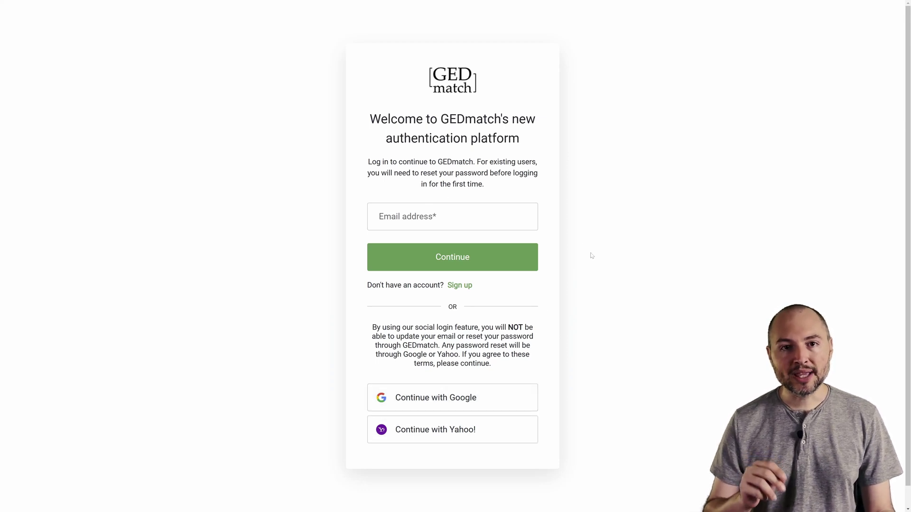
left_click(453, 216)
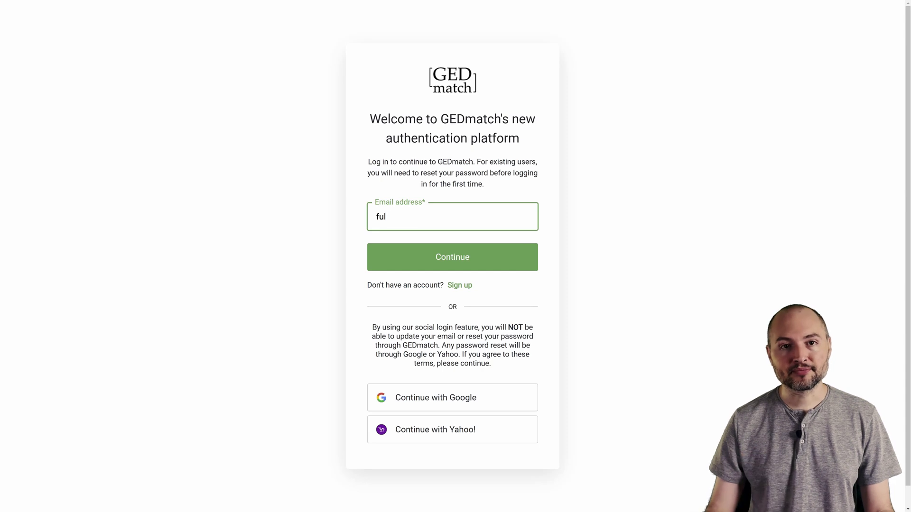
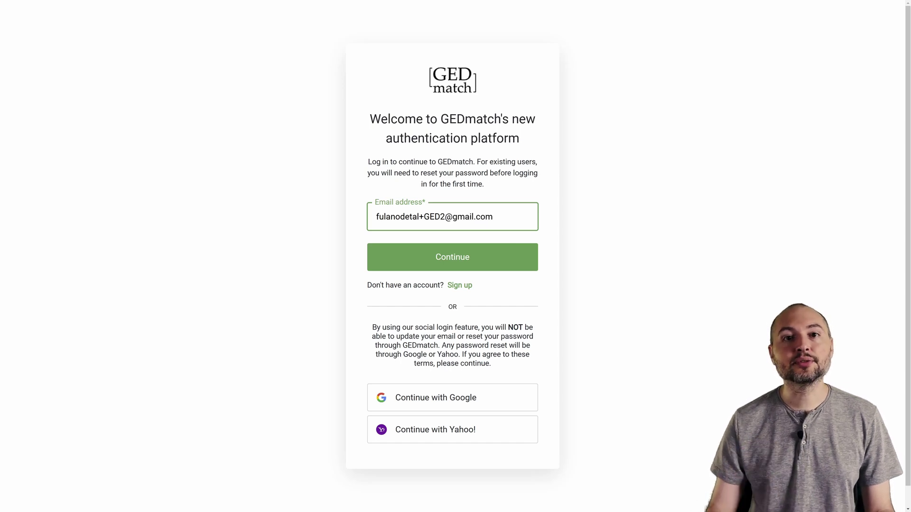
left_click(471, 263)
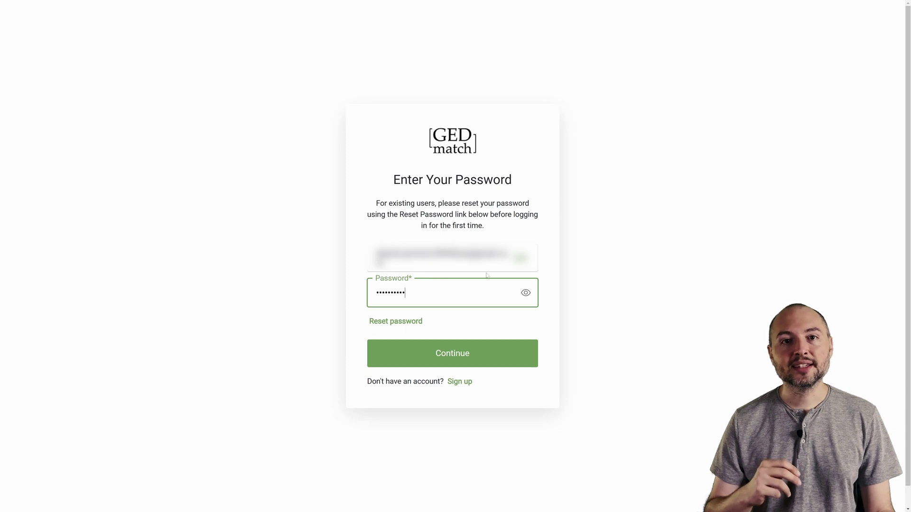
left_click(446, 364)
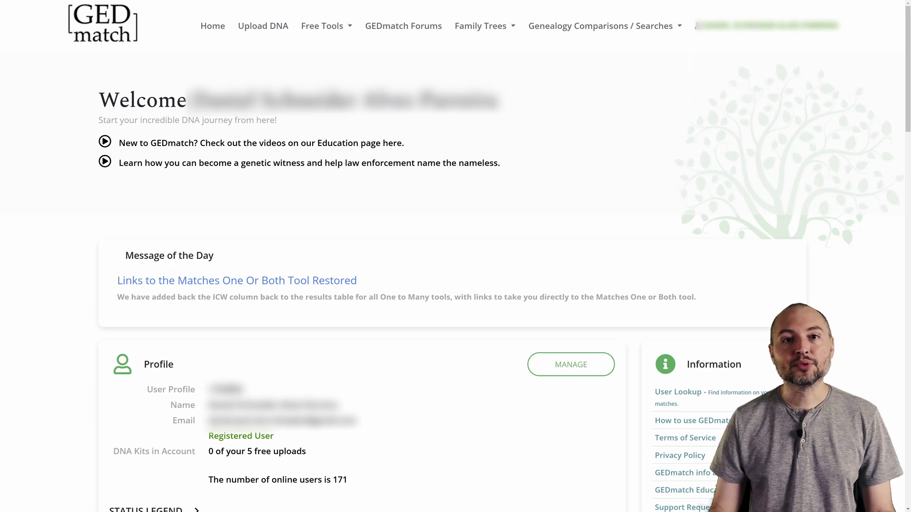
- Show the account name's menu with My Dashboard, Profile and Logout options
mouse_move(740, 29)
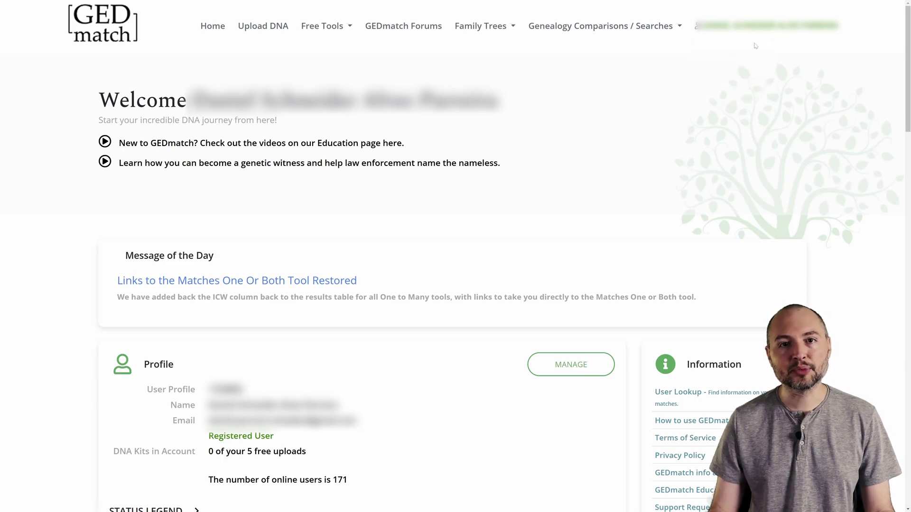
mouse_move(755, 45)
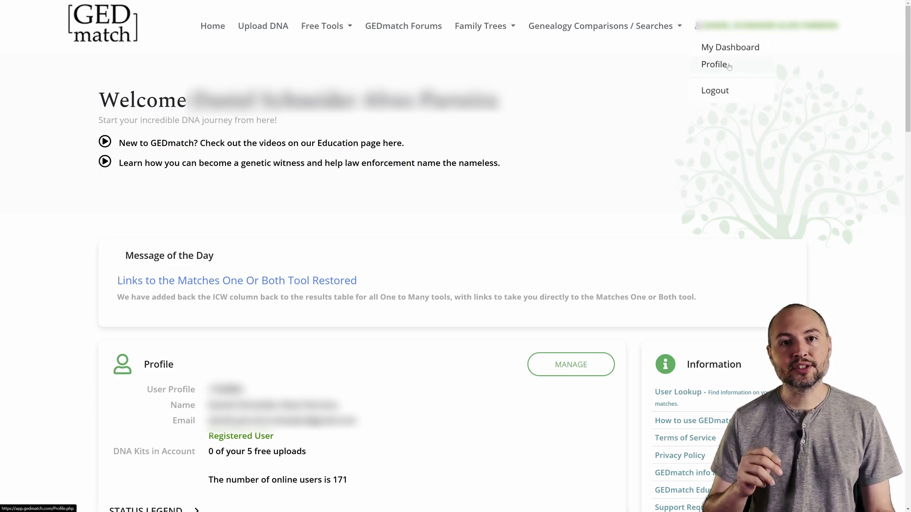